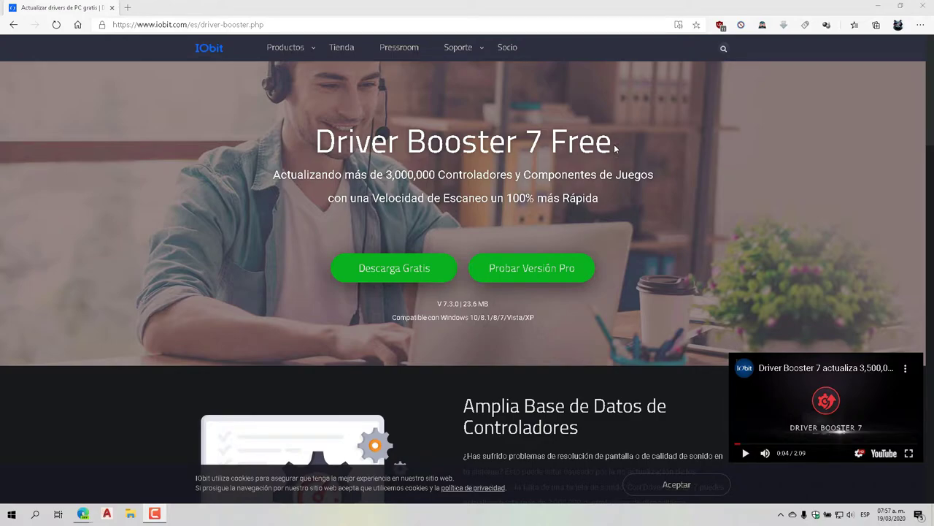
Download the free edition of Driver Booster 7 and run driver_booster_setup.exe, clearing the browser out of the way
click(398, 278)
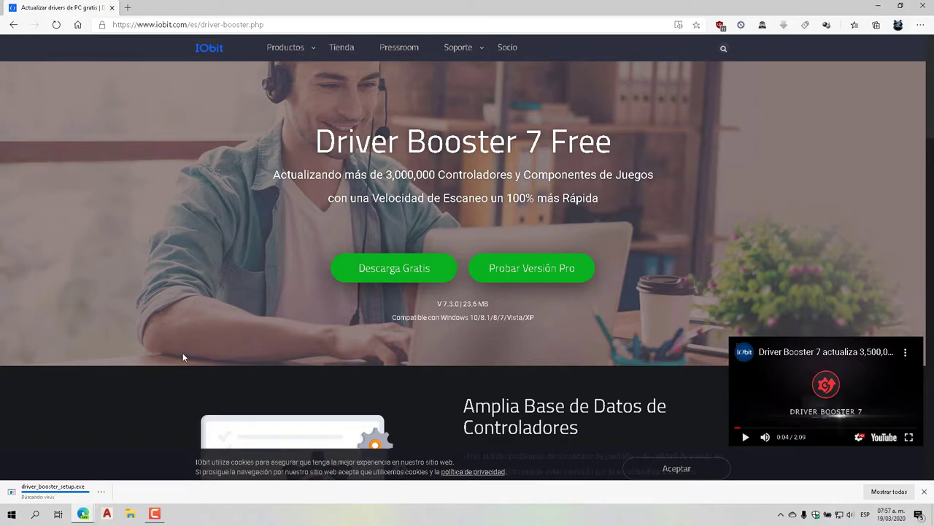
click(58, 489)
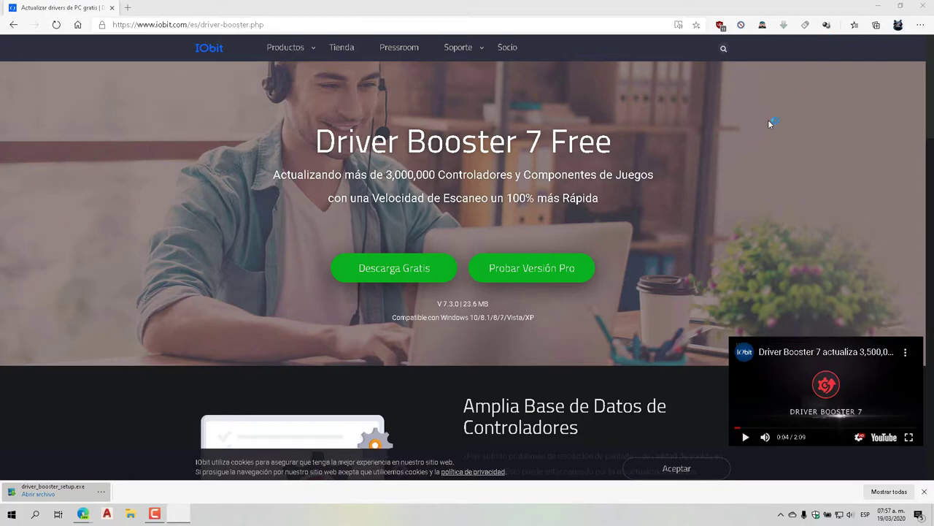
click(879, 9)
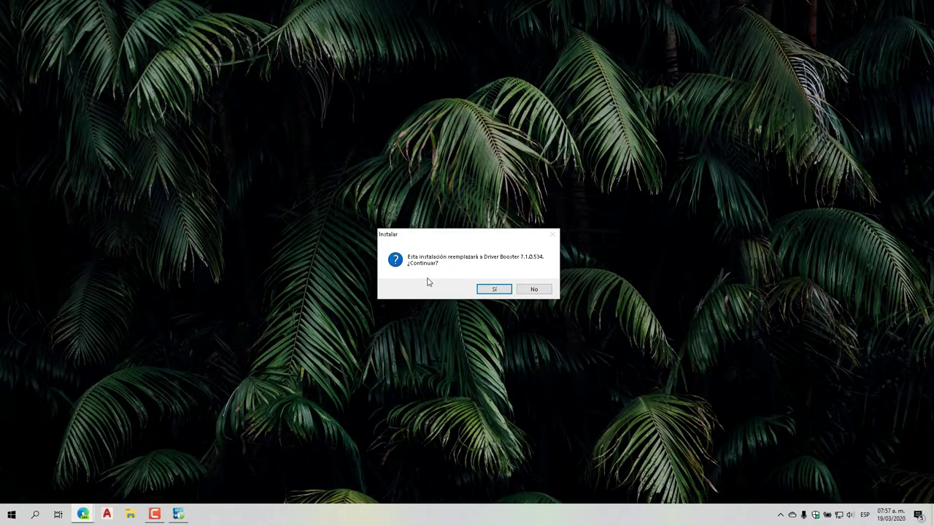
Install Driver Booster over the existing version, declining the optional IObit Malware Fighter
click(490, 289)
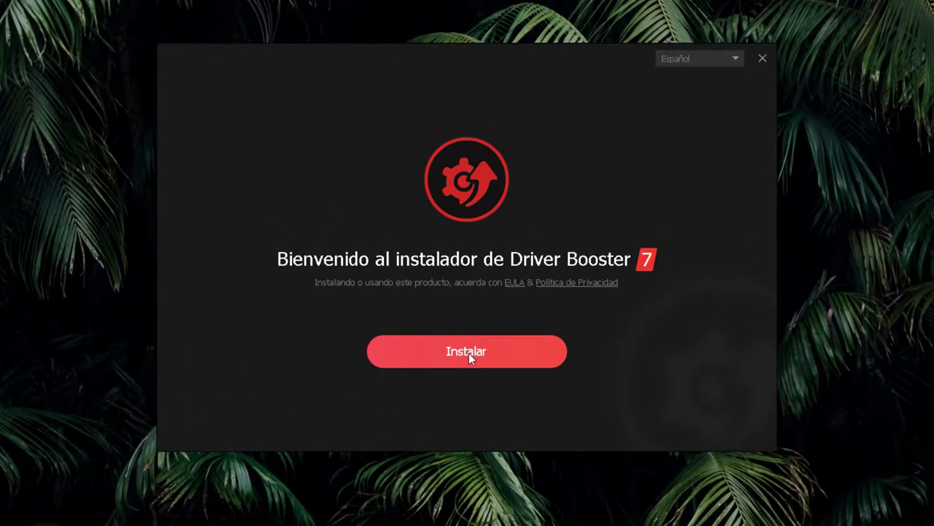
click(468, 353)
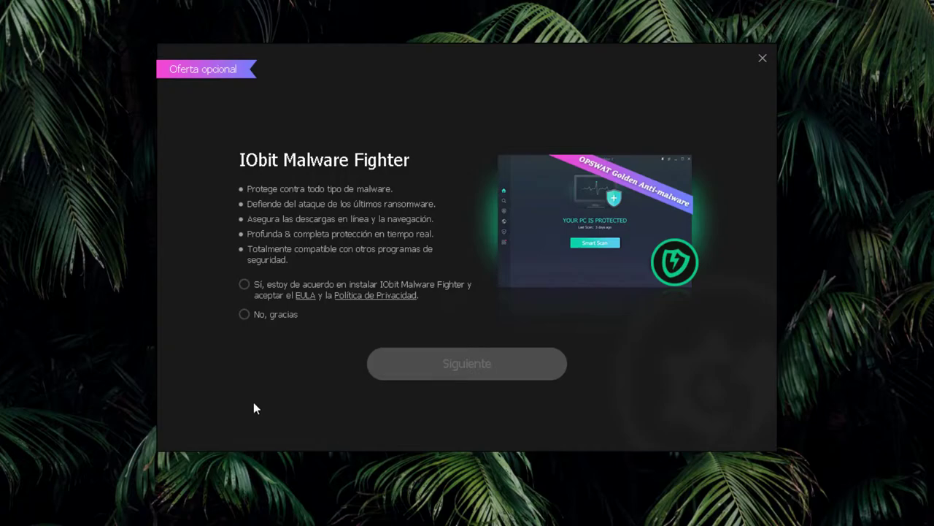
click(243, 314)
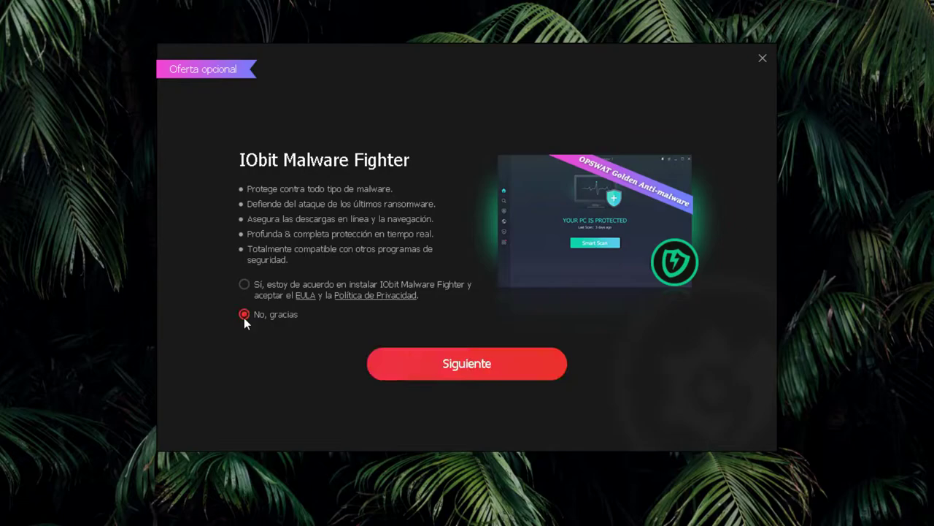
click(464, 374)
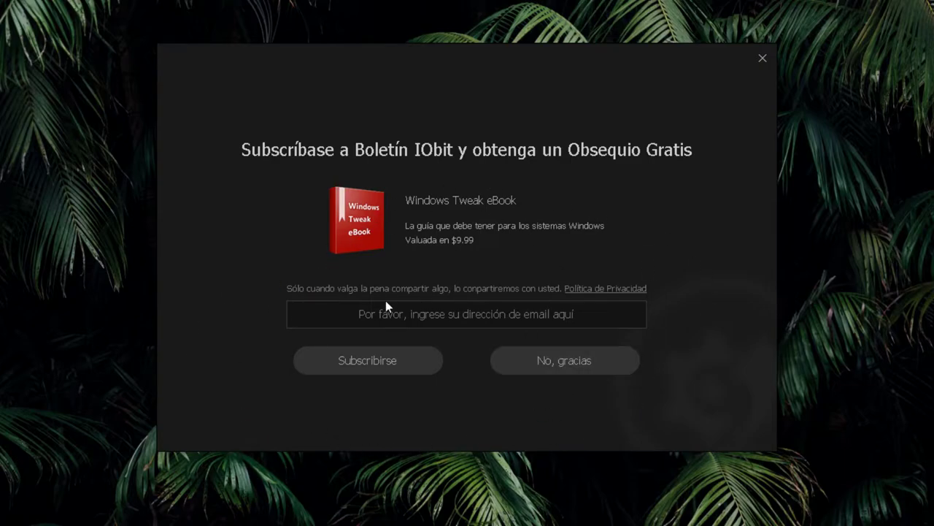
Decline the newsletter subscription and finish setup by starting a driver scan, with "Saber más en línea" turned off
click(567, 369)
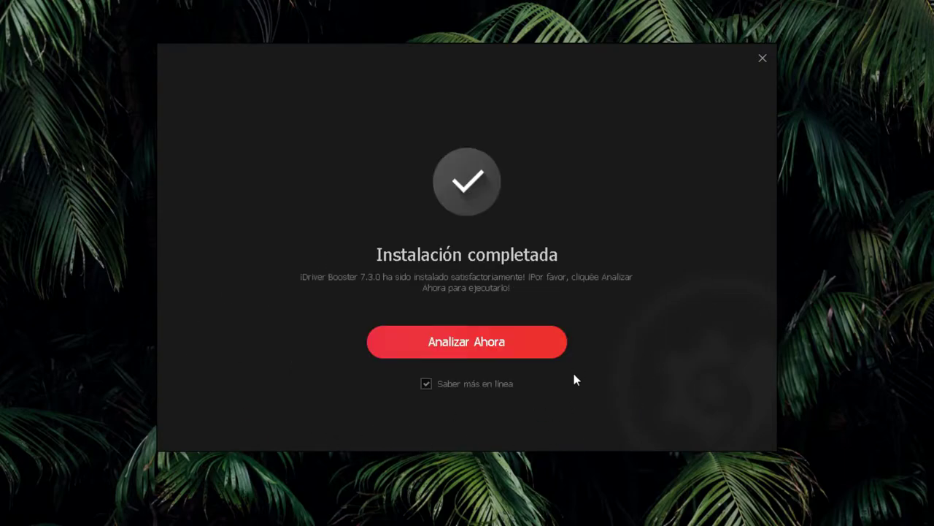
click(426, 384)
click(476, 343)
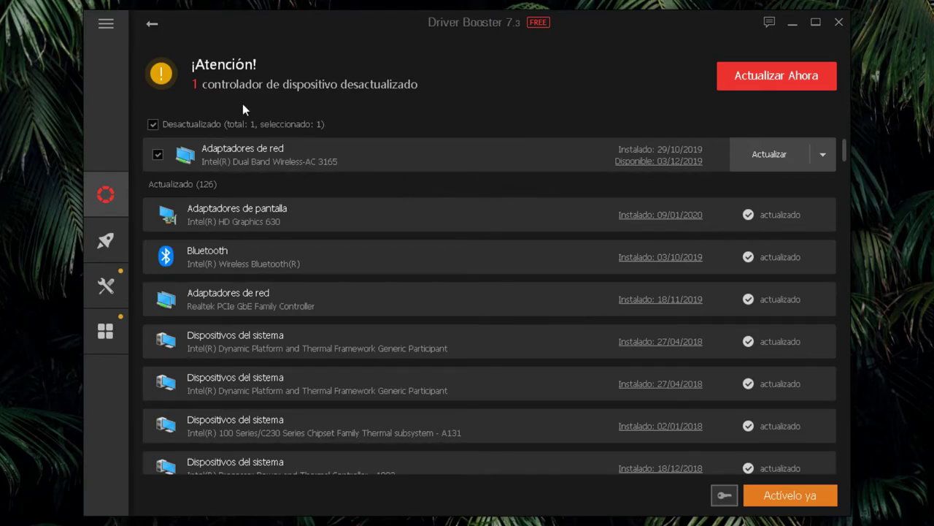
Review the program options from General through Controladores and leave them without changing anything
click(103, 30)
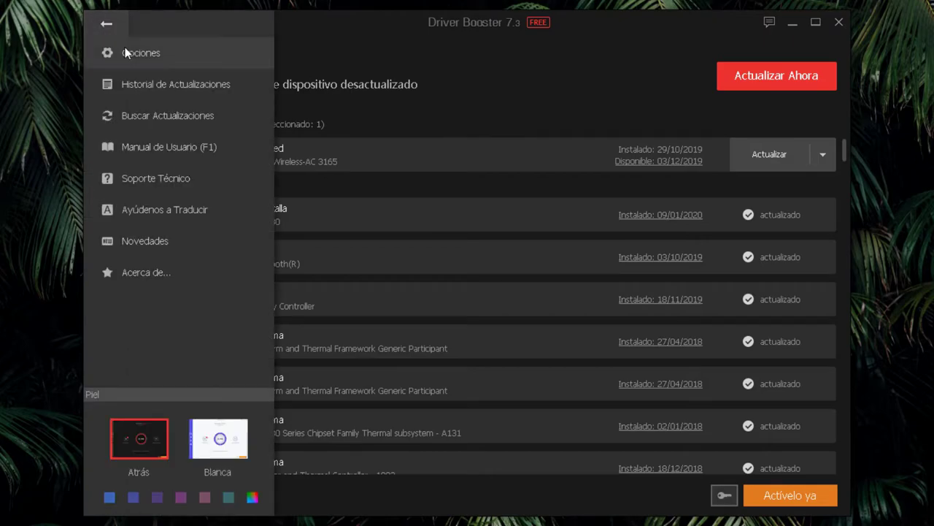
click(132, 51)
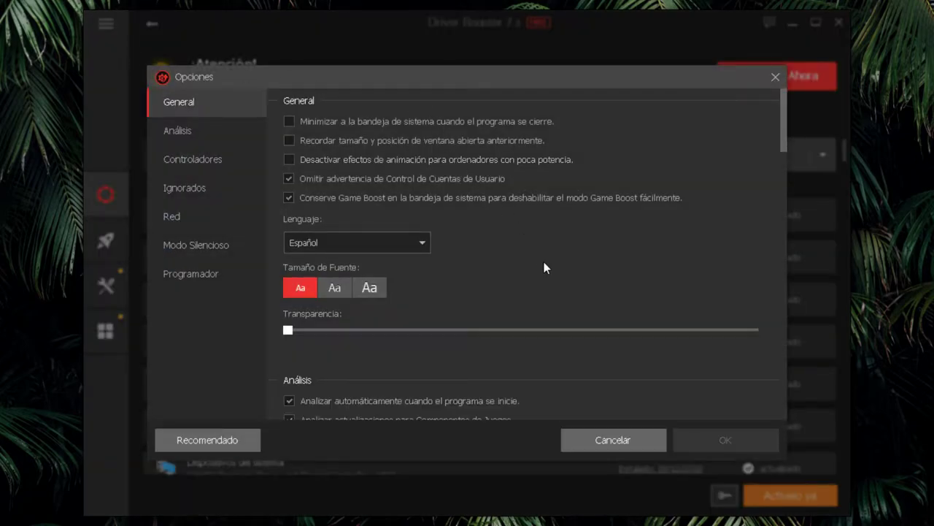
scroll(562, 257, down, 5)
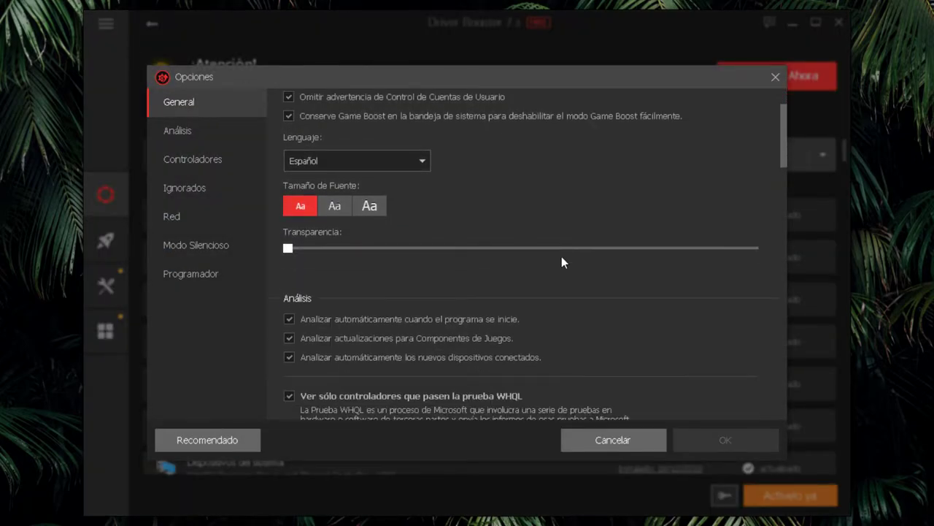
scroll(561, 256, down, 3)
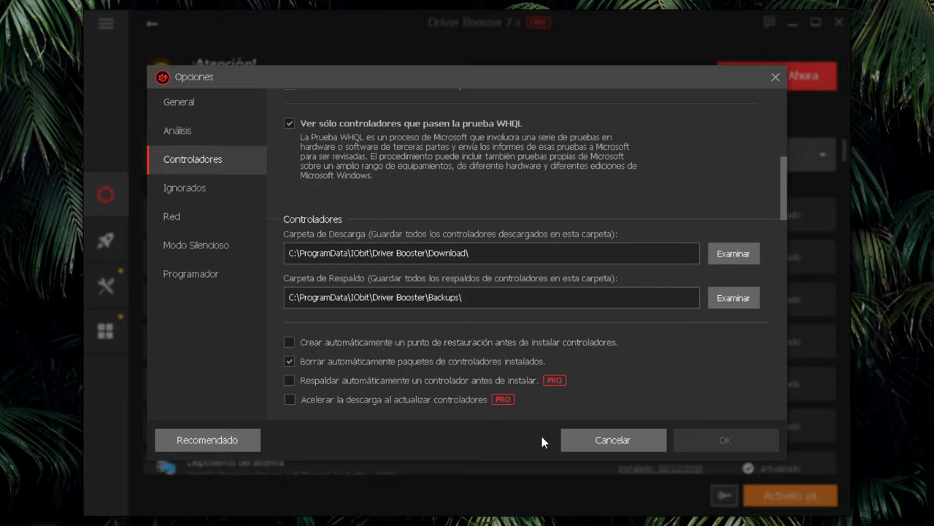
click(615, 438)
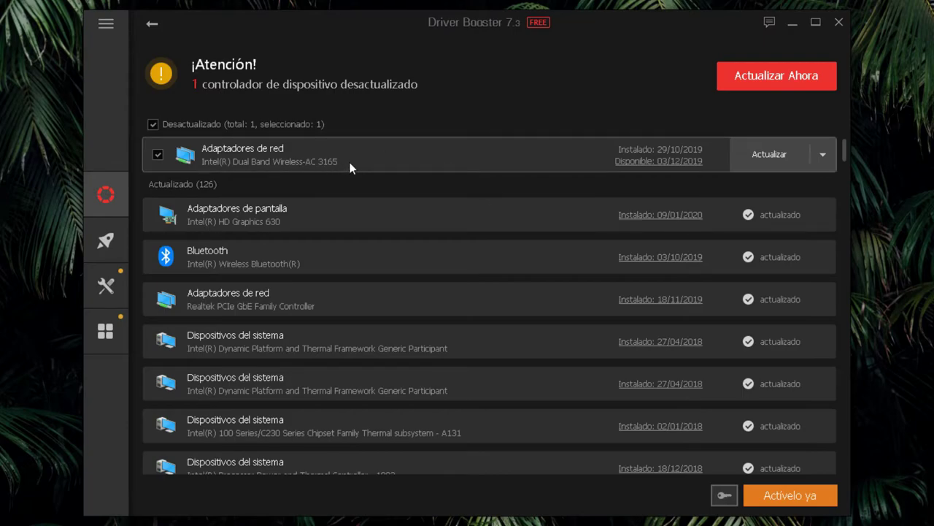
Update the outdated Intel(R) Dual Band Wireless-AC 3165 network adapter driver and dismiss the PRO upgrade offer
click(763, 155)
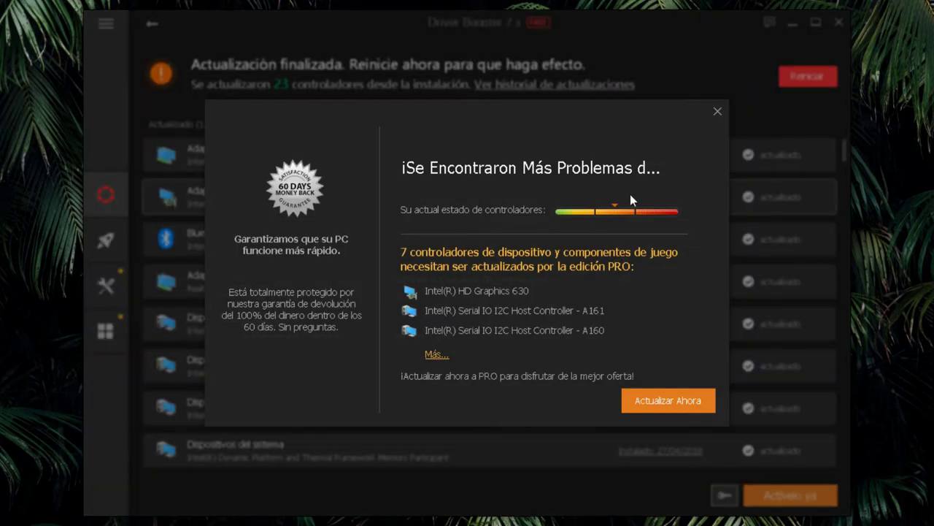
click(719, 113)
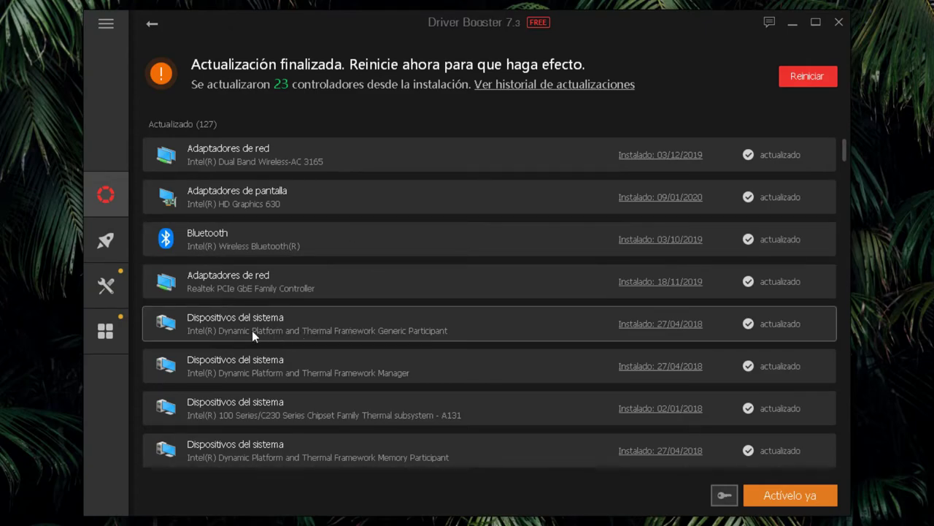
Examine the list of updated drivers, including the system, Bluetooth, disk, display adapter and HID devices
scroll(382, 329, down, 3)
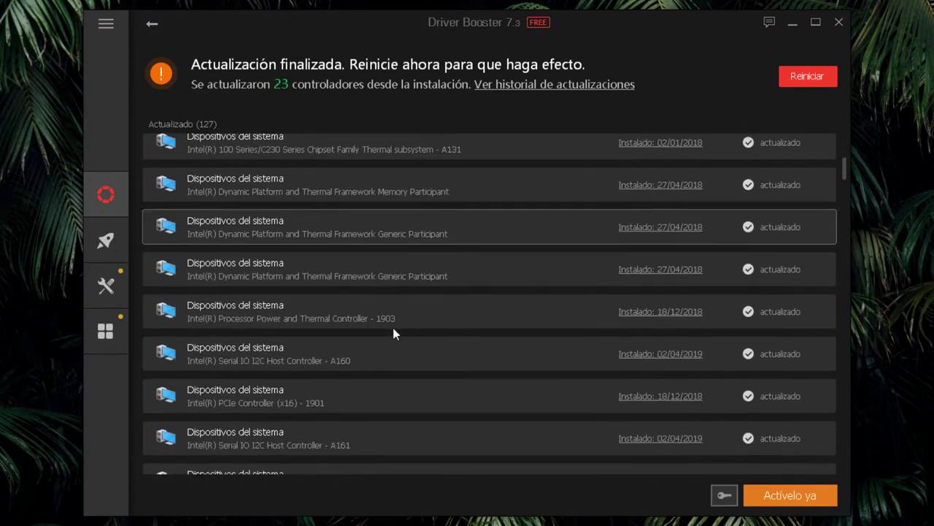
scroll(395, 327, down, 3)
scroll(395, 327, down, 3)
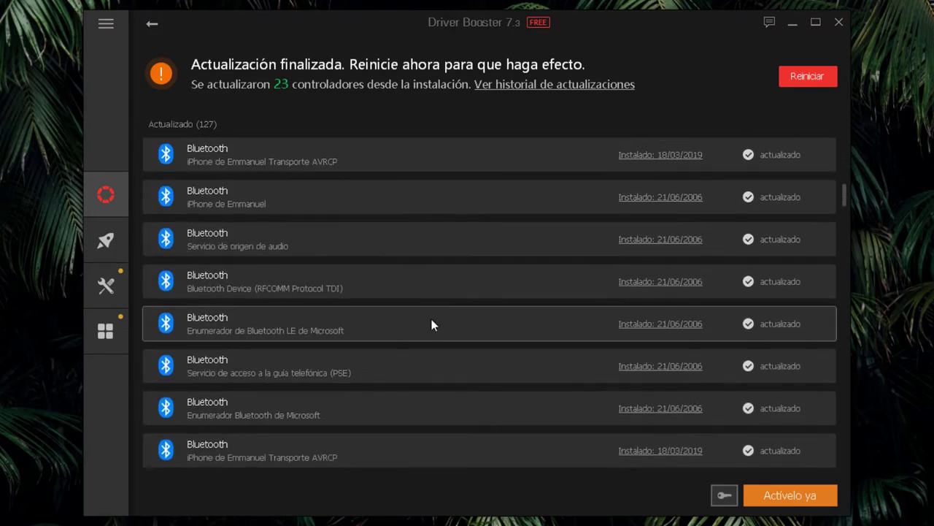
scroll(451, 312, down, 3)
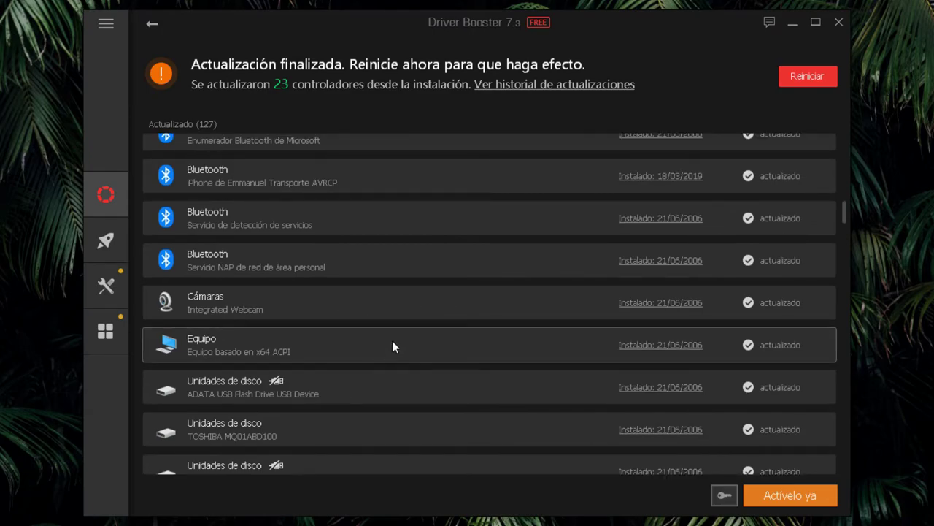
scroll(392, 341, down, 2)
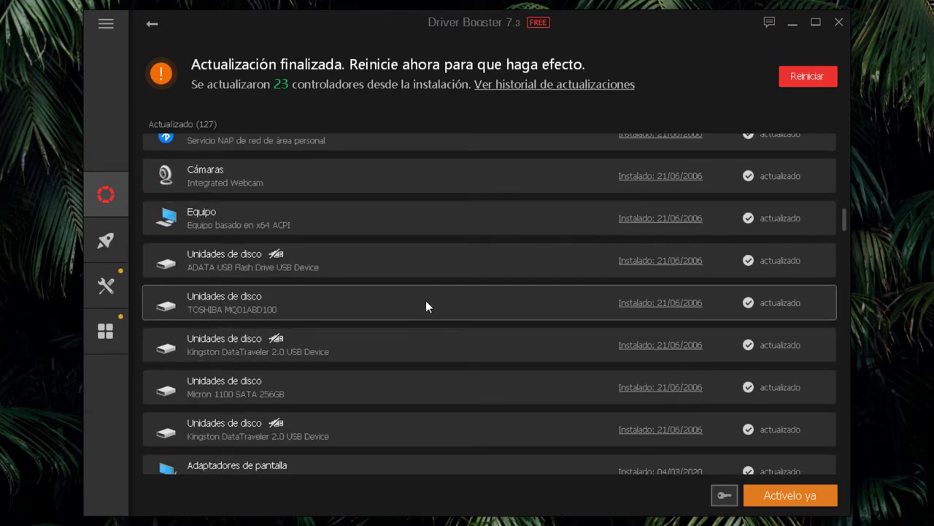
scroll(425, 301, down, 2)
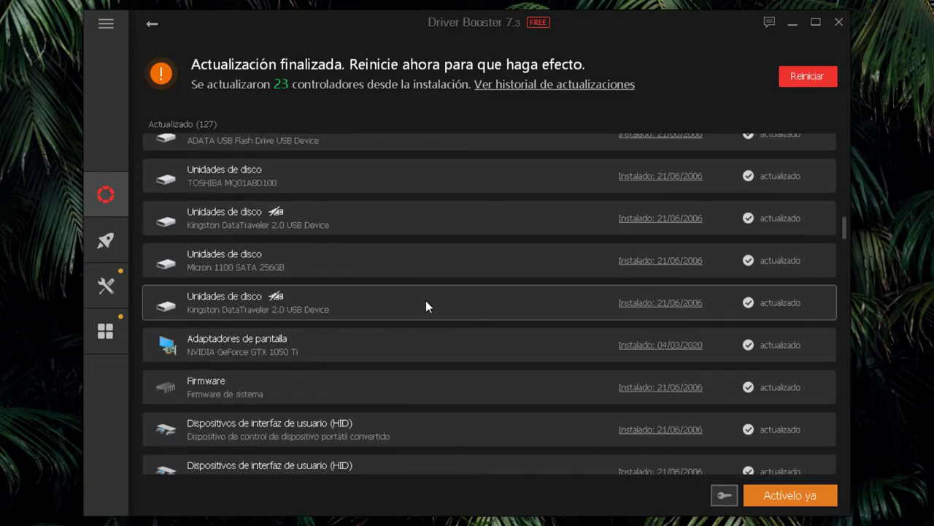
scroll(425, 305, down, 2)
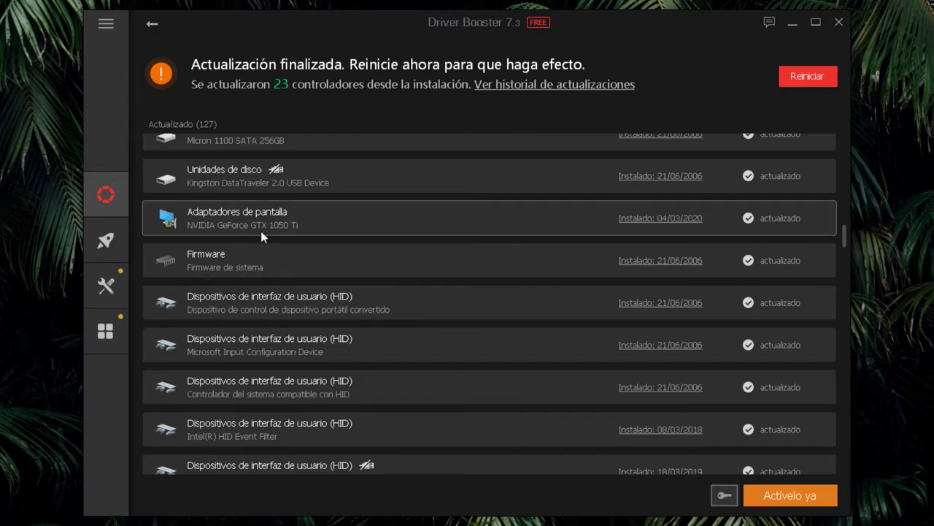
scroll(429, 281, down, 2)
scroll(429, 285, down, 5)
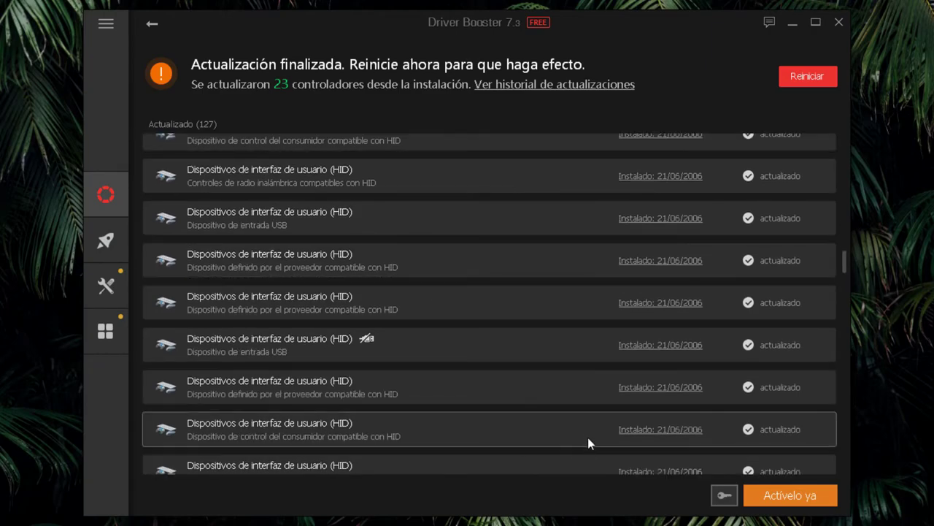
View the PRO activation benefits, close them and return to the start of the driver list
click(790, 495)
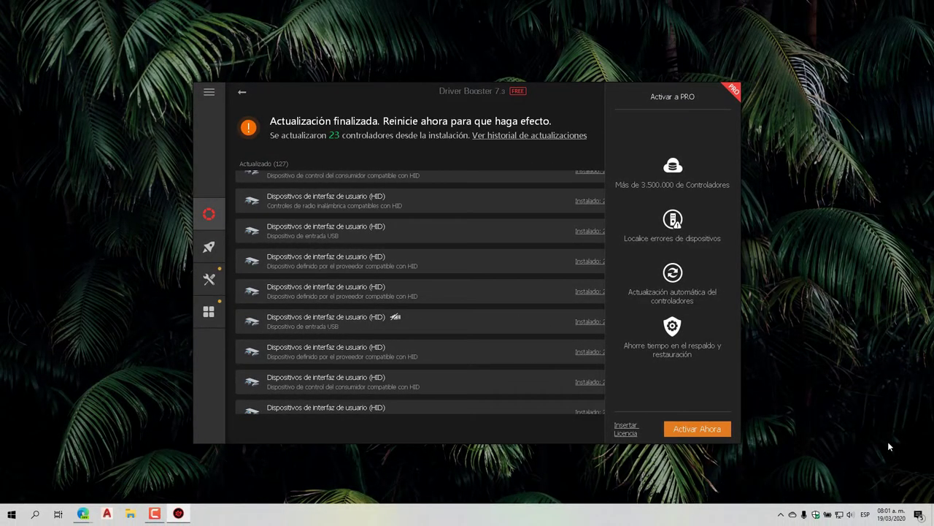
click(491, 443)
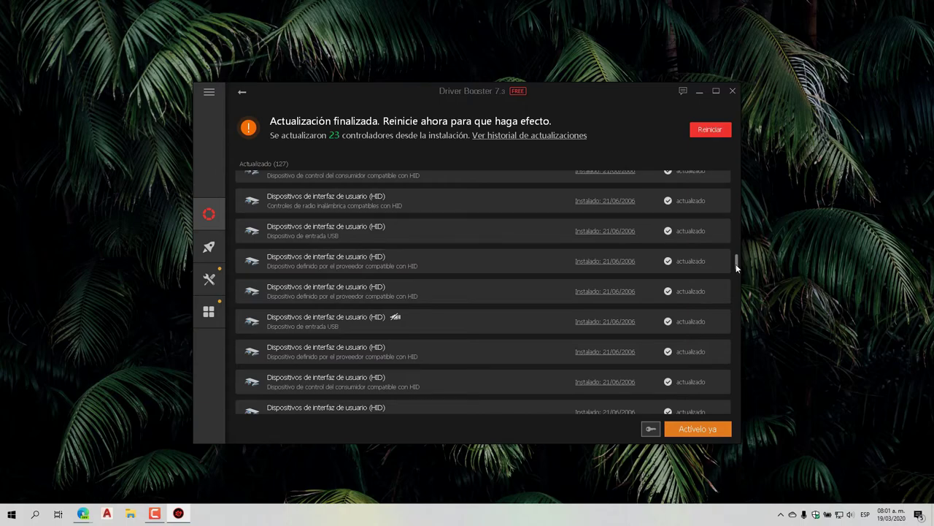
scroll(735, 263, up, 1)
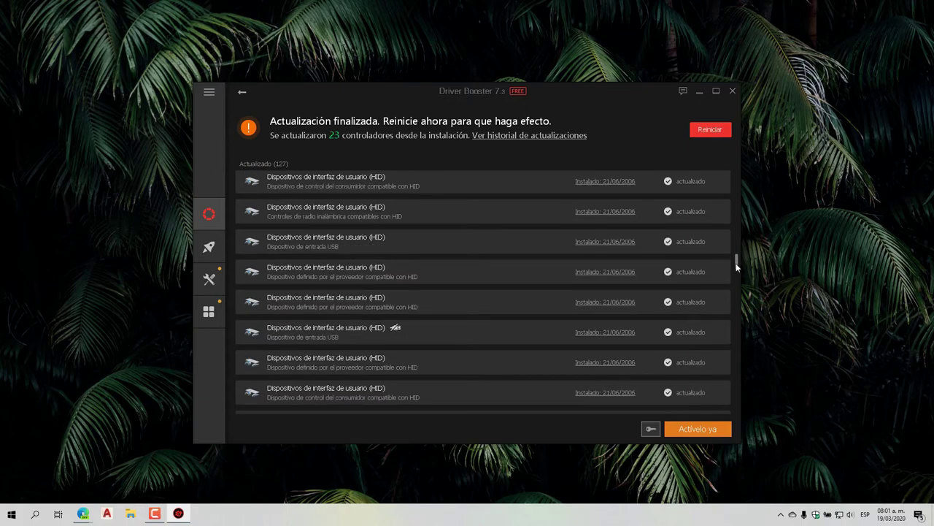
drag(736, 263, 739, 180)
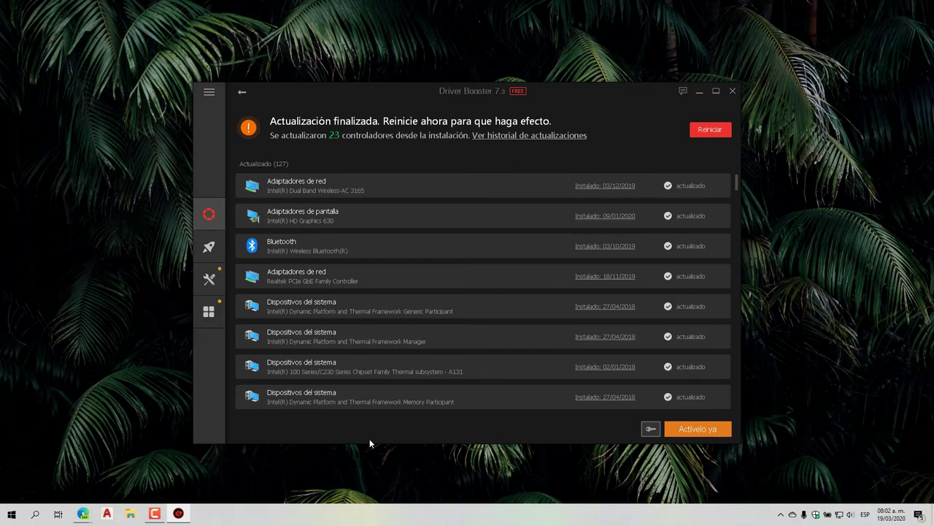
Run a new driver scan from the home screen and close the resulting summary
click(241, 94)
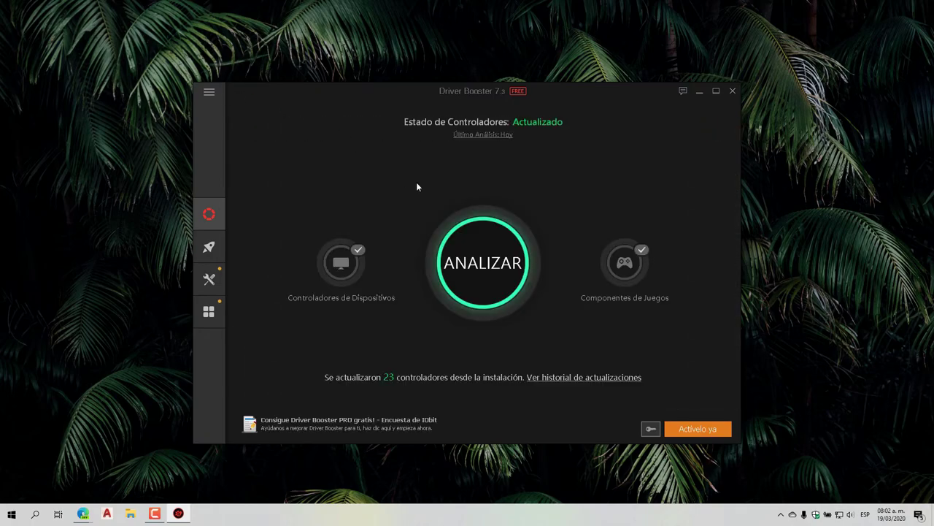
click(486, 265)
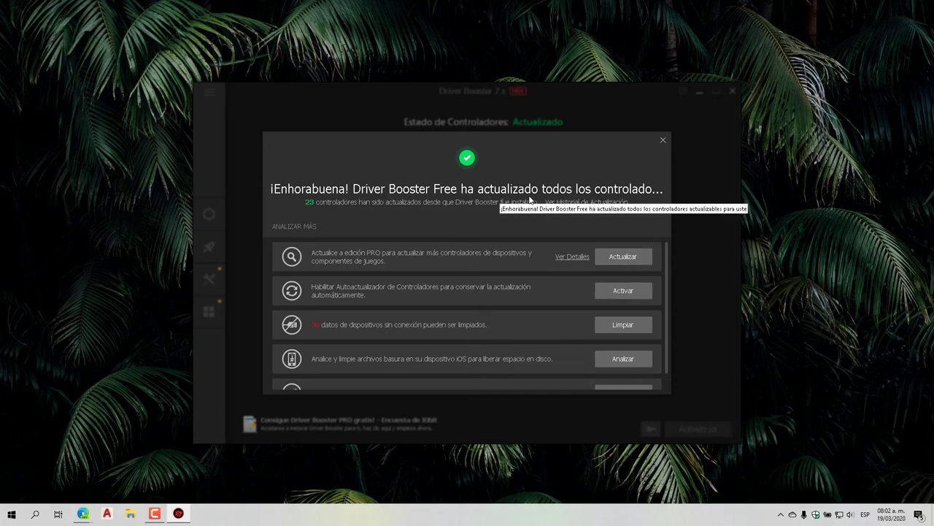
click(664, 141)
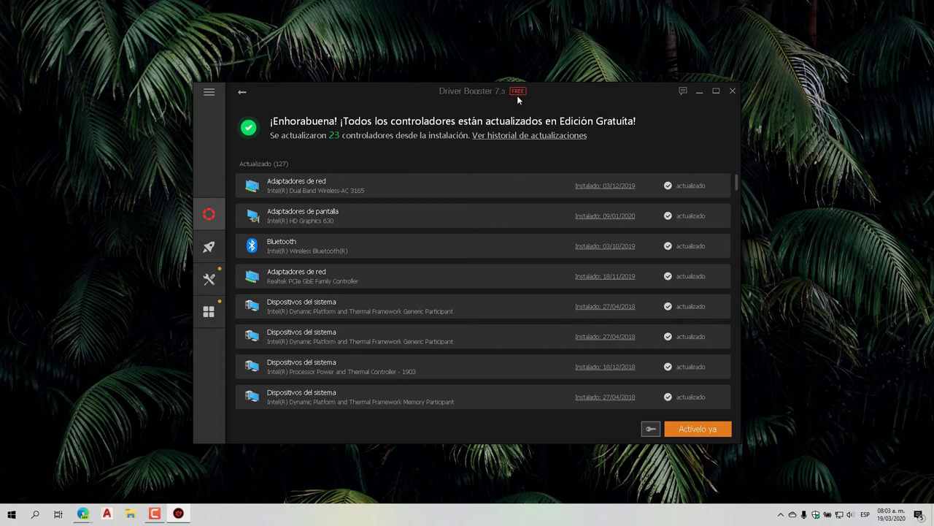
Check the PRO activation offer again and look over the first drivers in the new scan's list
click(676, 429)
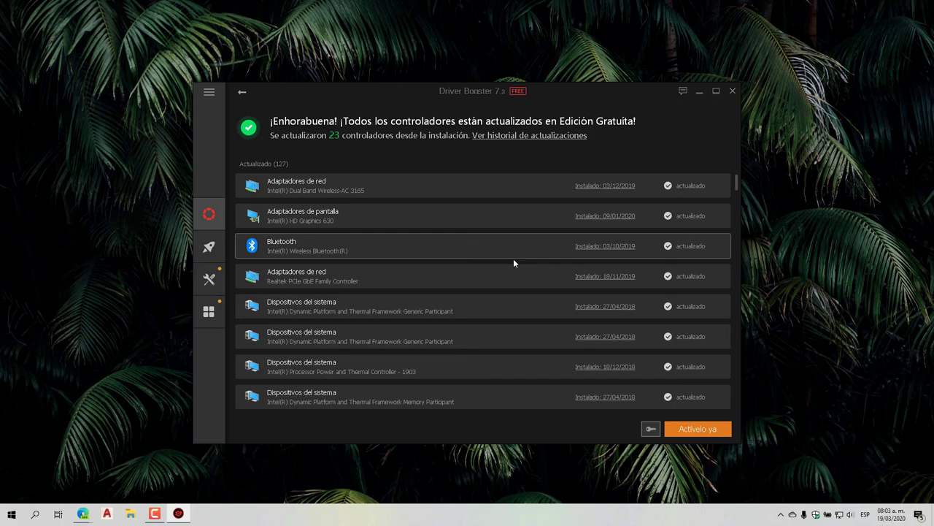
scroll(513, 259, down, 5)
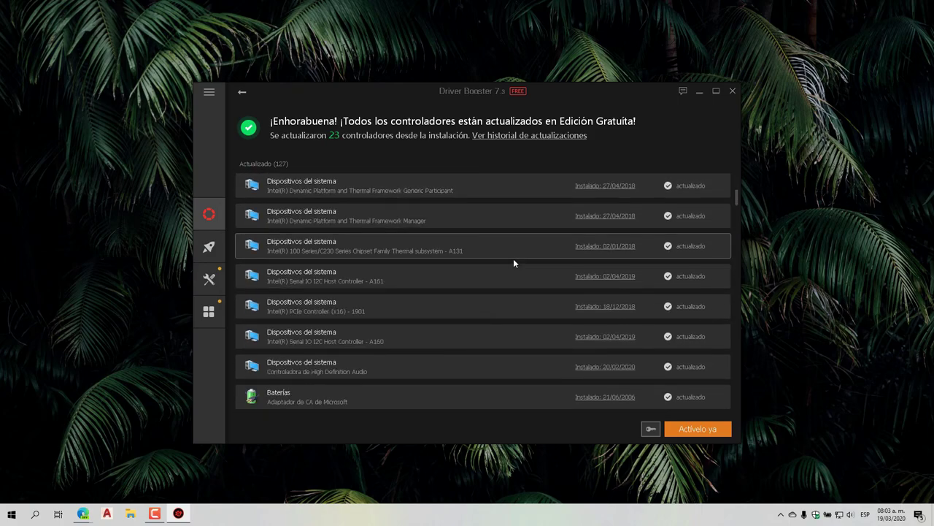
scroll(513, 261, up, 5)
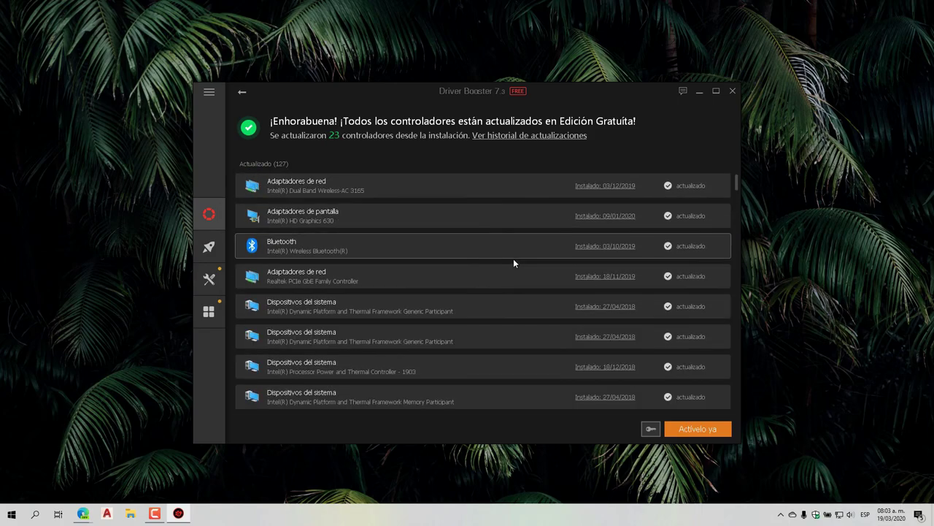